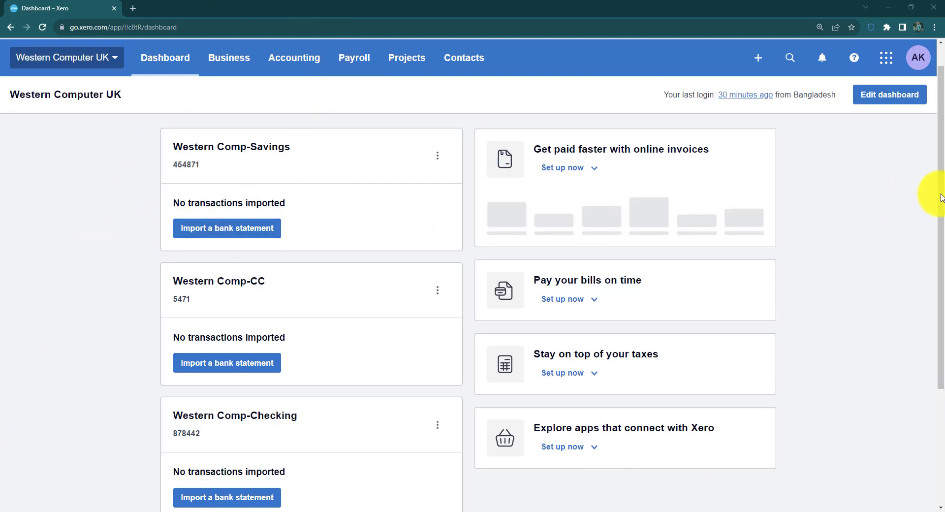
Open the invoice settings page within the organisation's settings.
drag(944, 190, 944, 189)
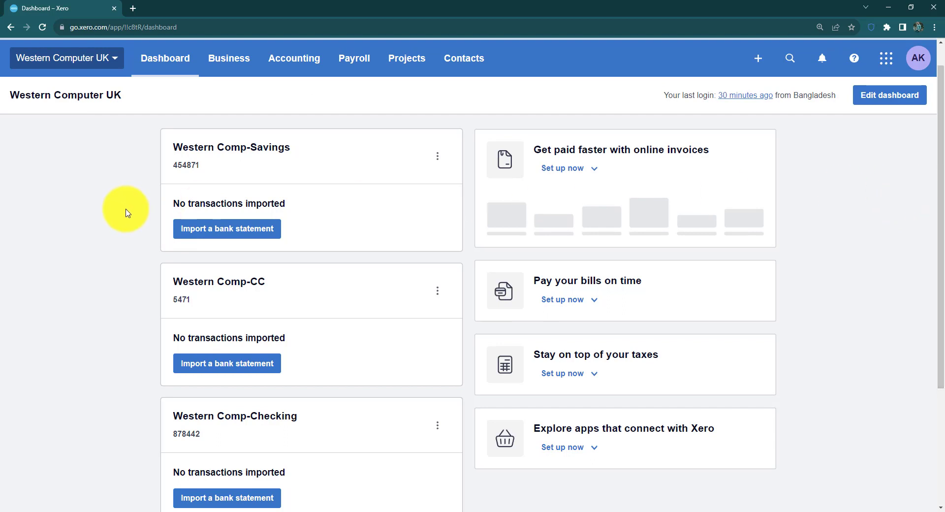
click(114, 62)
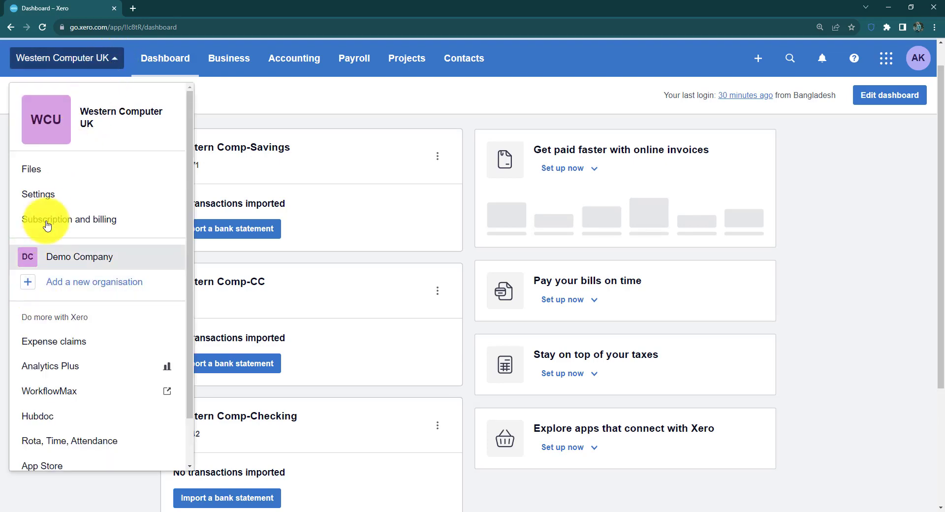
click(47, 196)
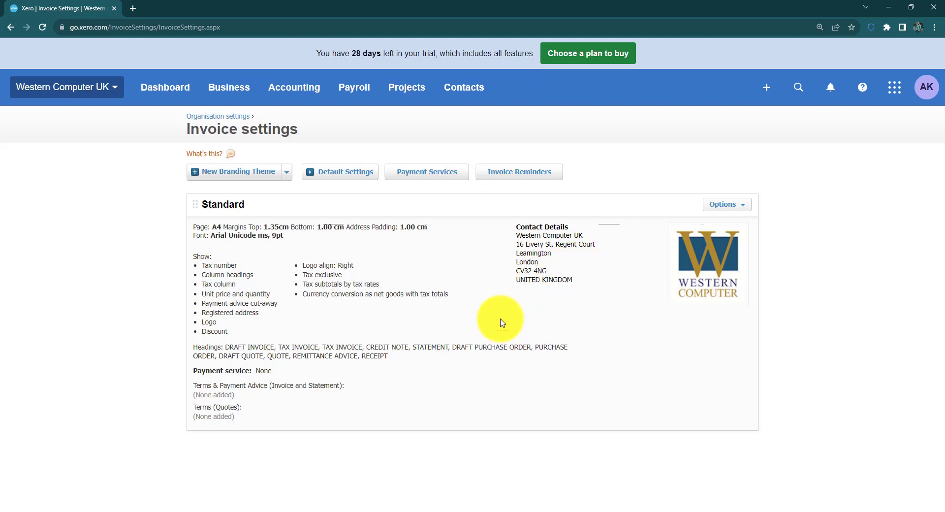
Preview the Standard branding theme's invoice in desktop and mobile layouts, then close the preview.
click(729, 207)
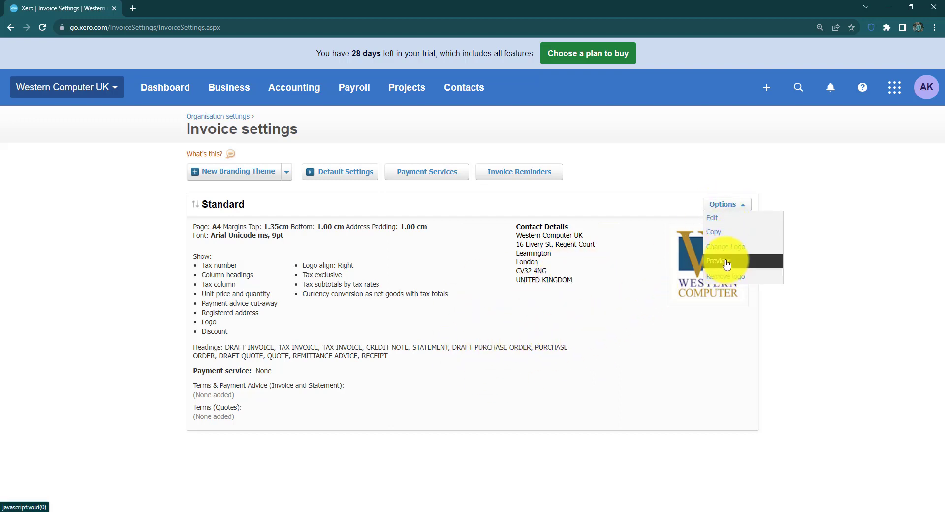
click(727, 264)
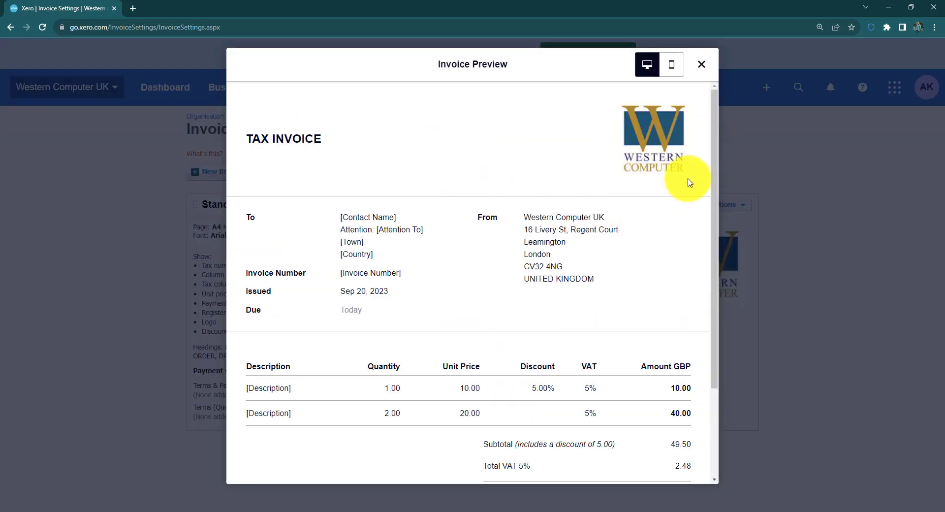
mouse_move(715, 137)
mouse_down()
mouse_move(721, 196)
mouse_move(719, 131)
mouse_up()
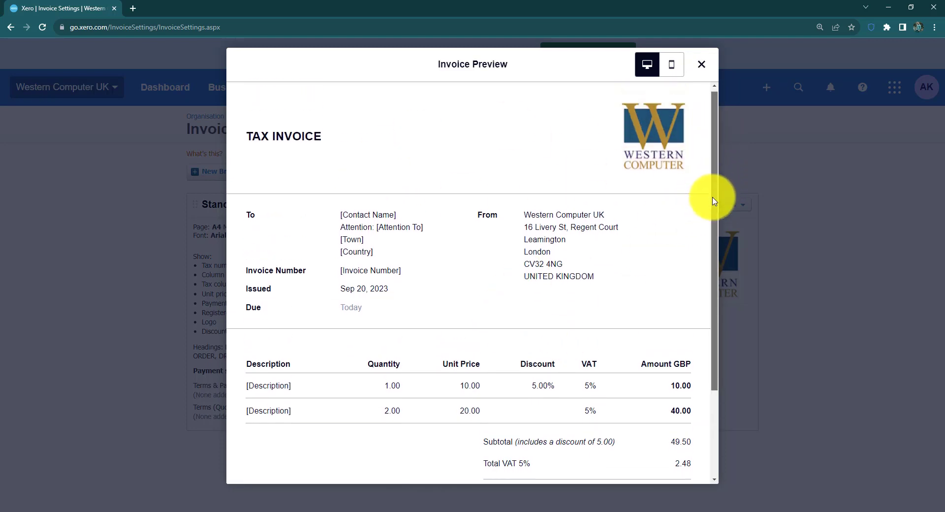
drag(717, 200, 724, 169)
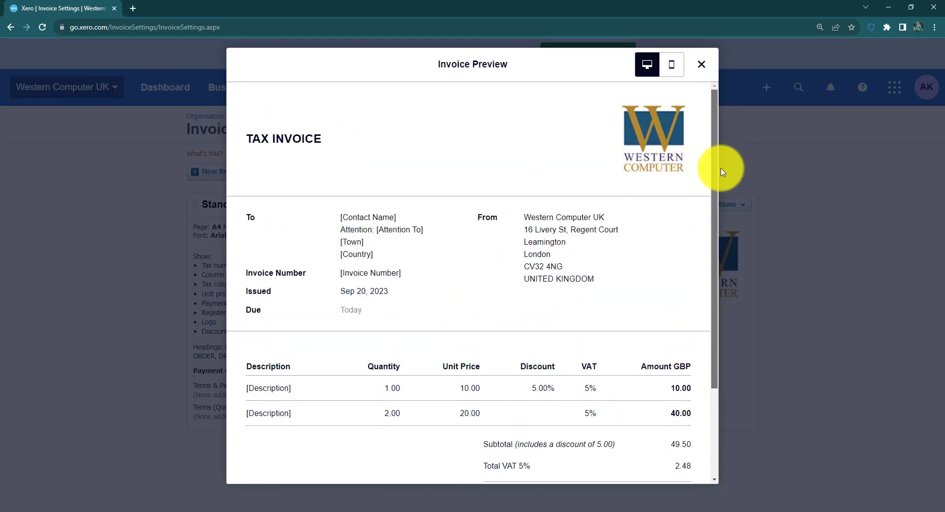
click(672, 66)
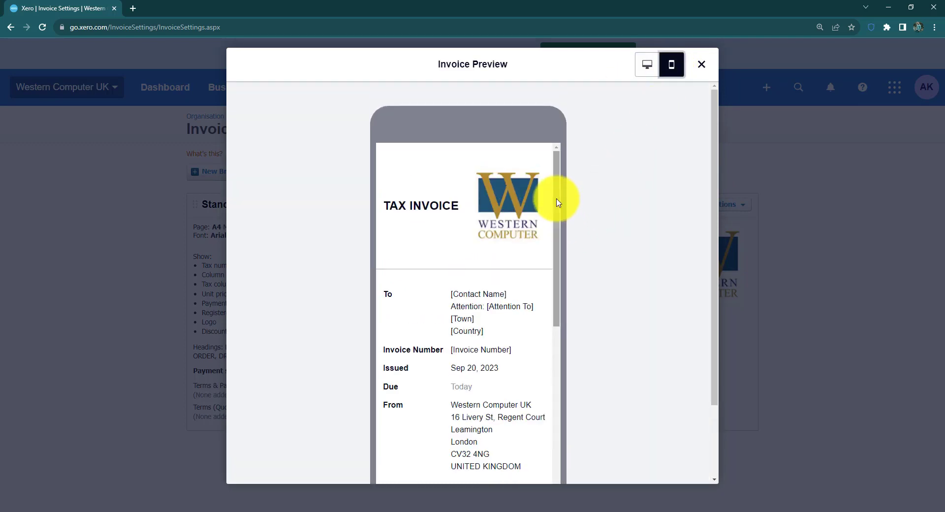
mouse_move(558, 200)
mouse_down()
mouse_move(555, 370)
mouse_move(566, 196)
mouse_up()
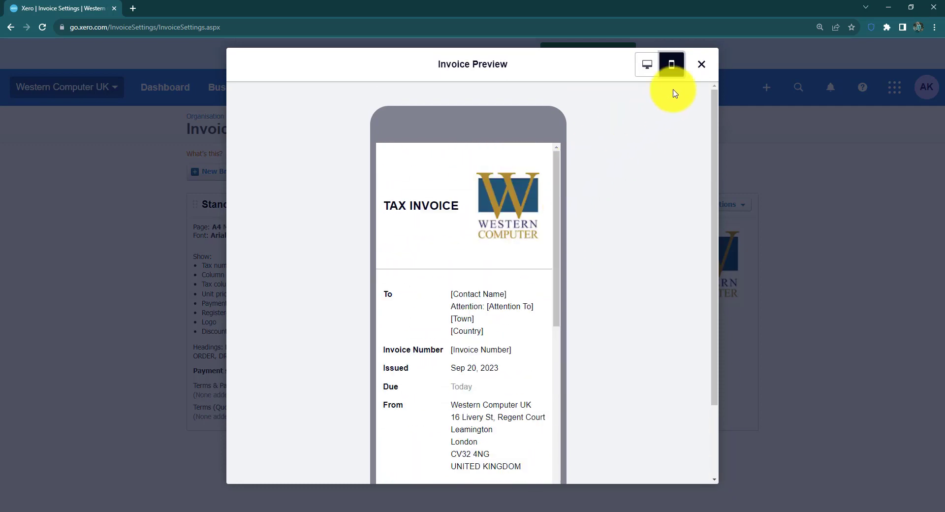
click(700, 65)
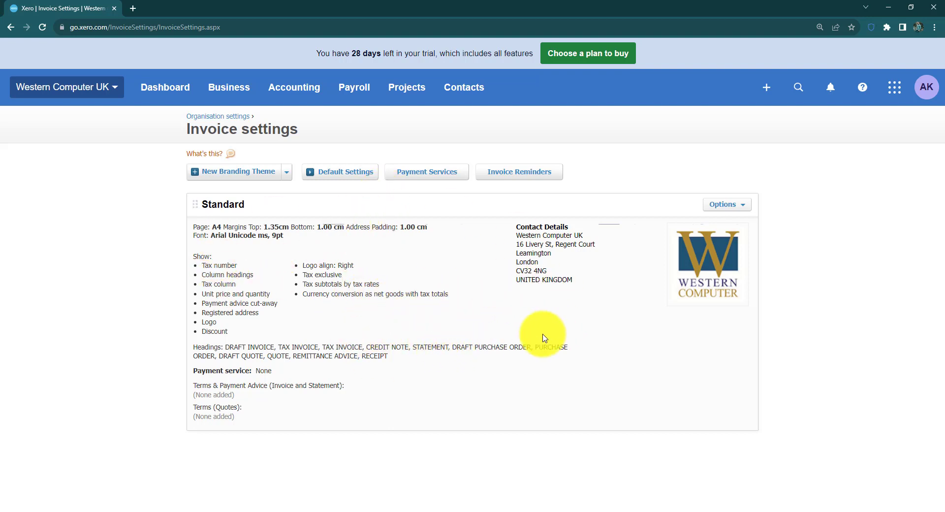
Start a new branding theme and set its font to Times New Roman at 10pt.
click(237, 176)
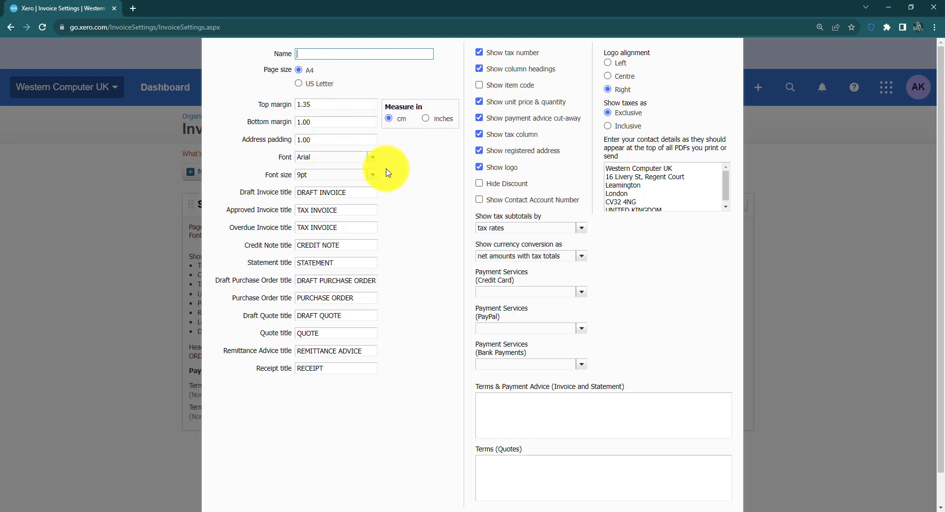
click(374, 160)
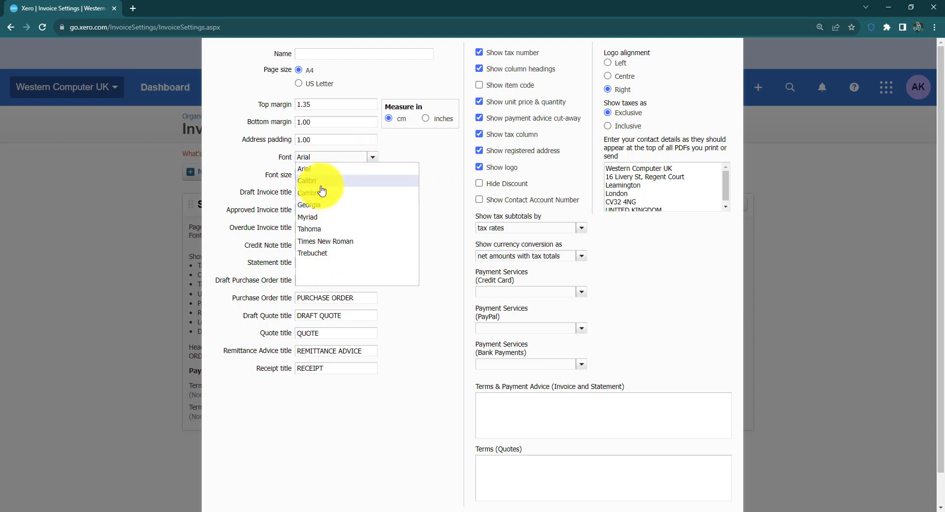
click(325, 240)
click(374, 176)
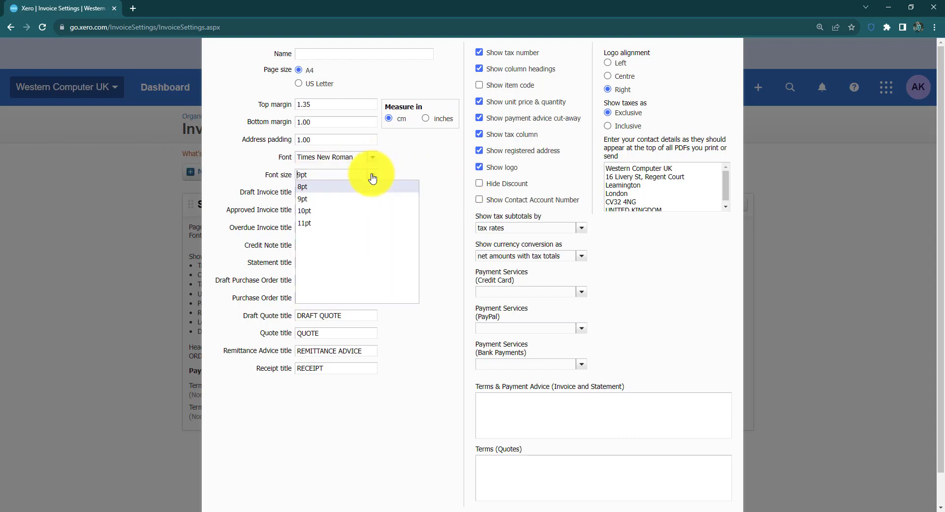
click(311, 212)
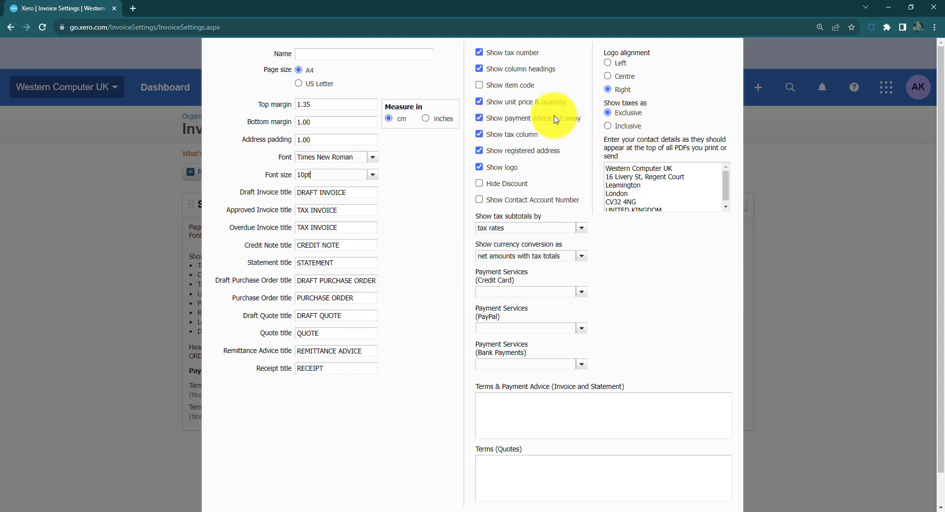
Enable showing the item code and align the logo to the left in the new branding theme.
click(523, 89)
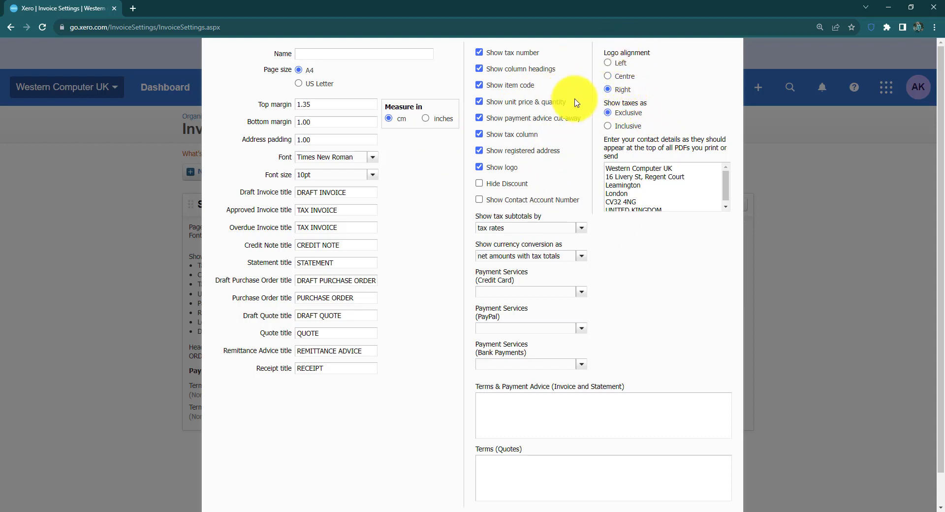
click(608, 63)
scroll(692, 176, down, 1)
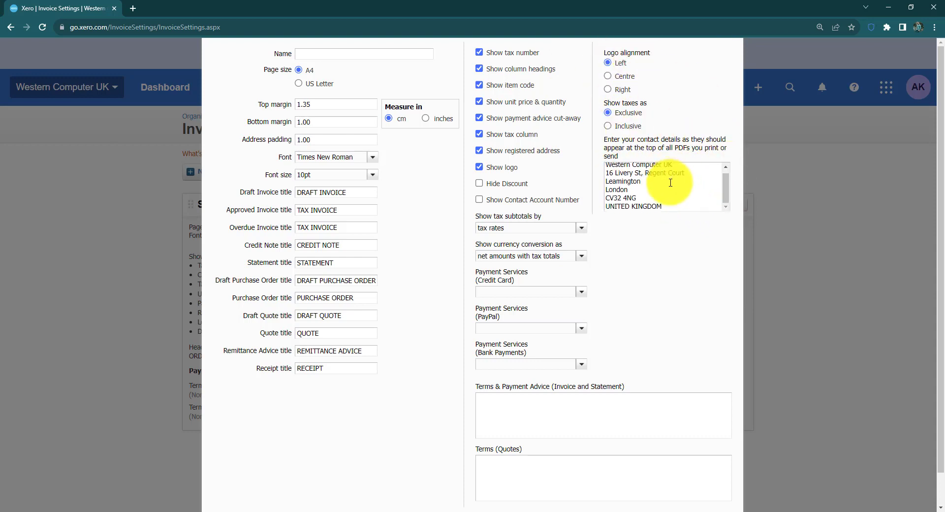
scroll(665, 178, up, 1)
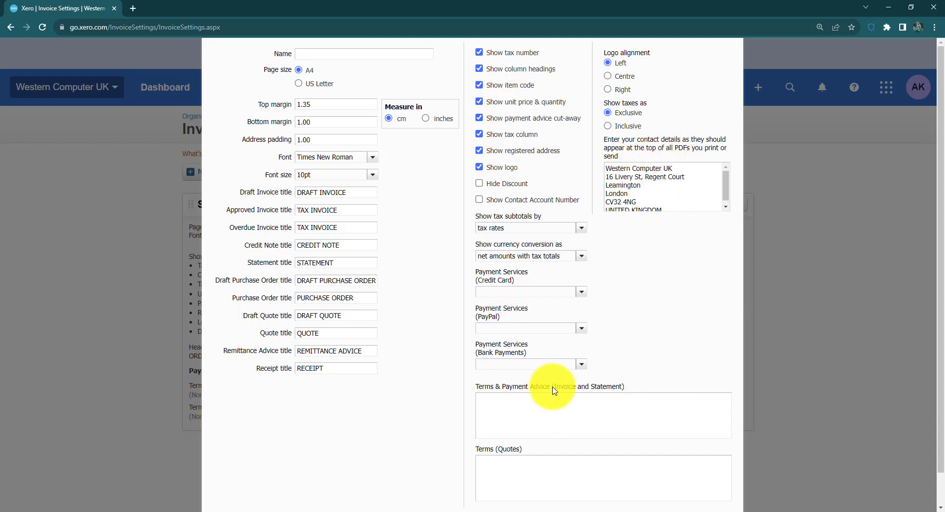
scroll(546, 374, down, 1)
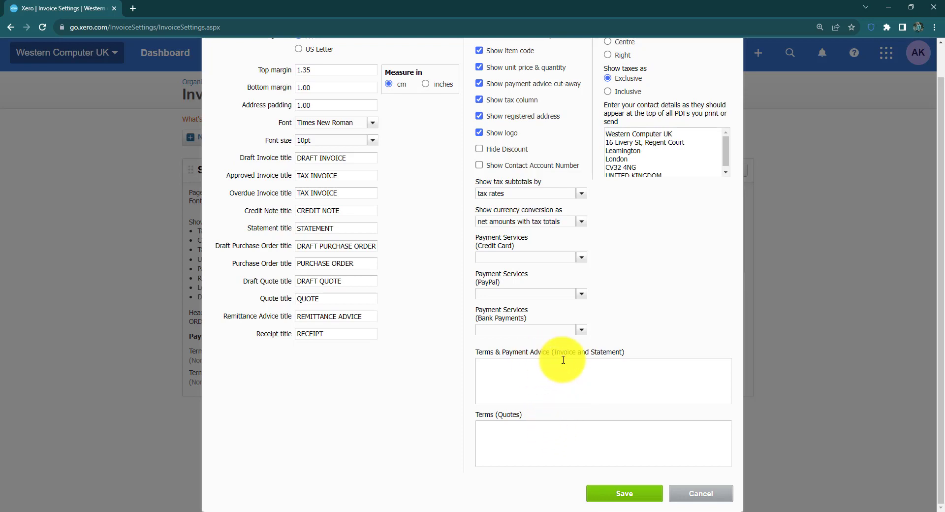
click(581, 375)
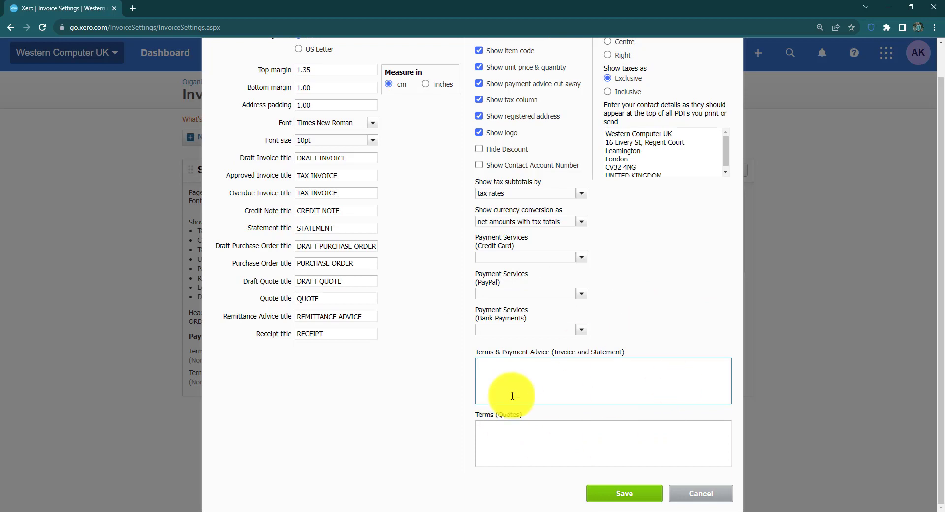
click(547, 447)
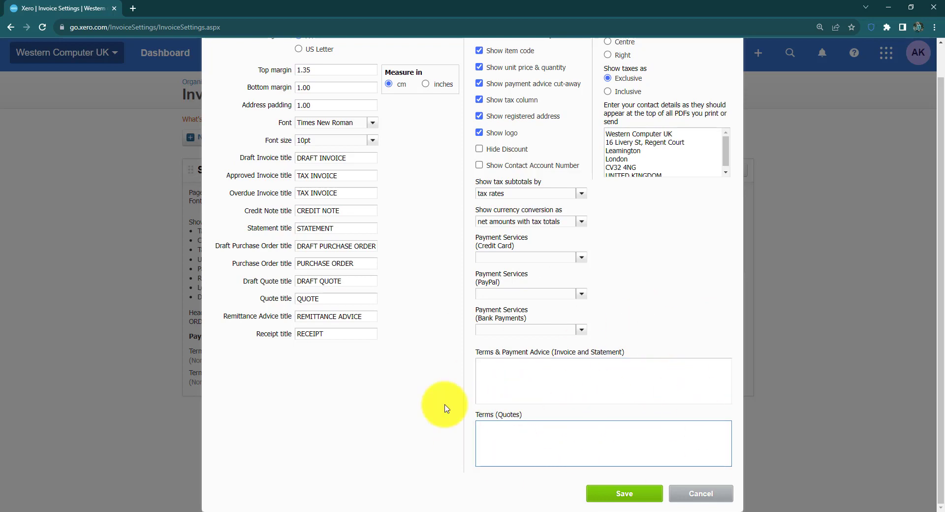
scroll(627, 309, up, 1)
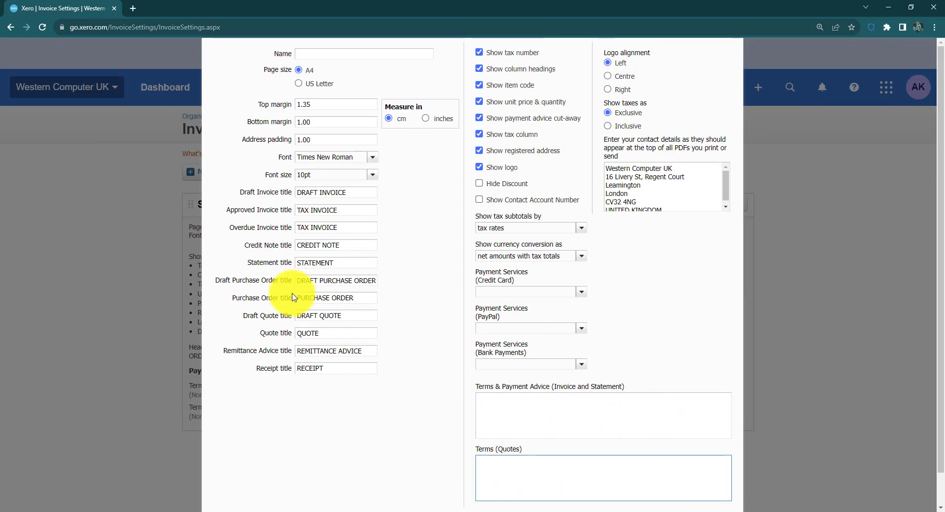
Name the new branding theme Bold and save it.
click(338, 53)
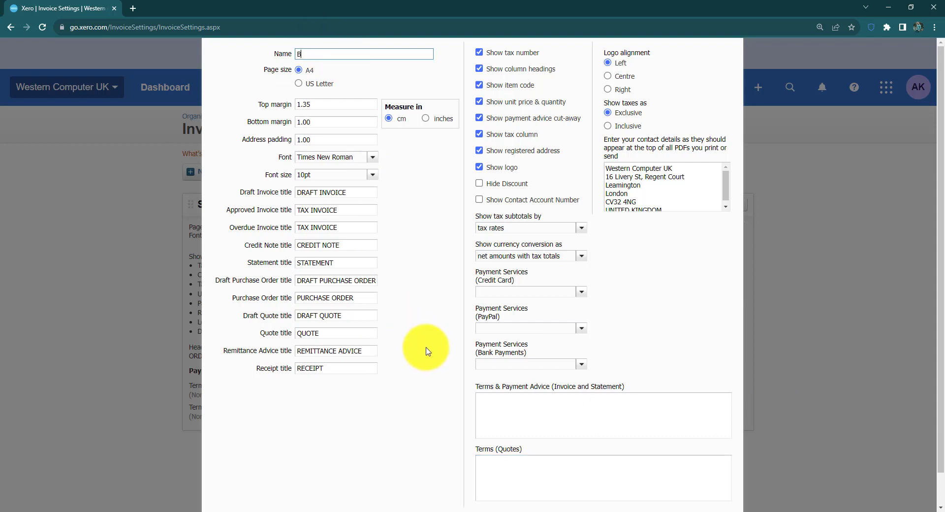
scroll(447, 358, down, 1)
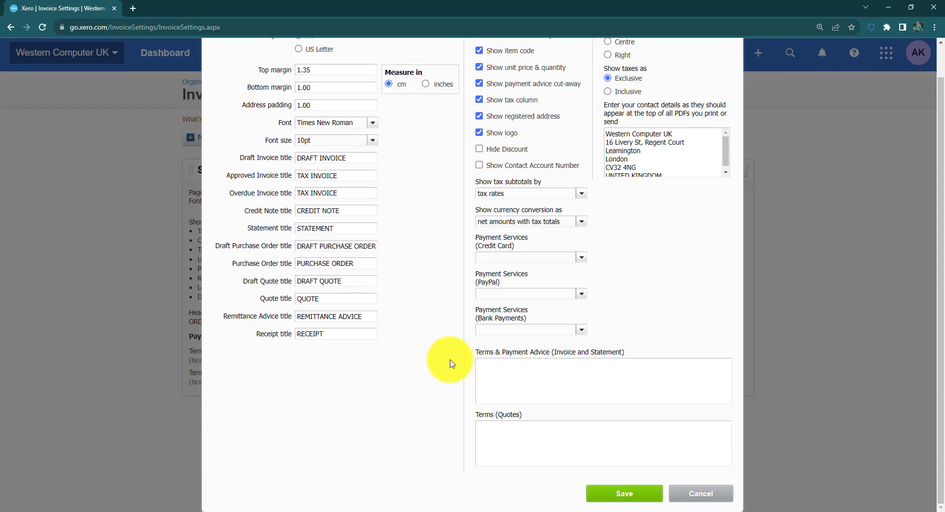
click(654, 501)
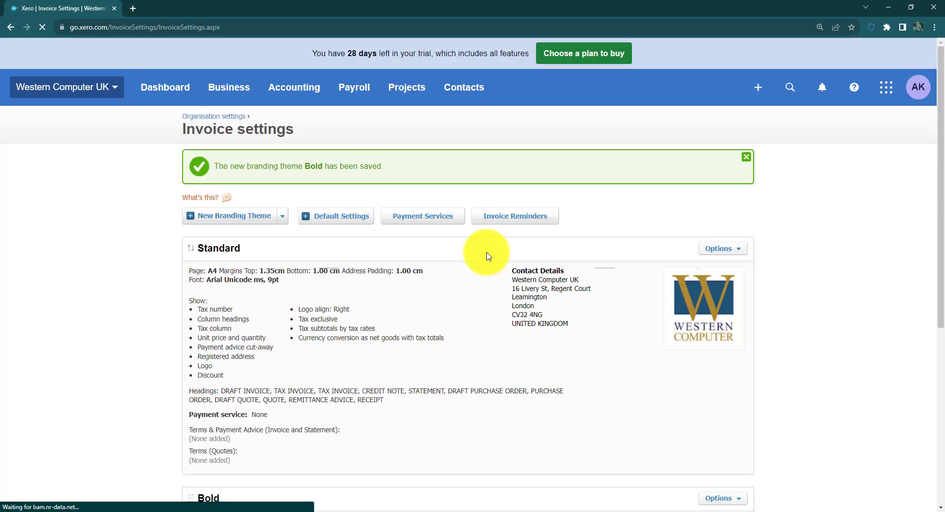
Preview the Bold branding theme's invoice and close the preview.
scroll(938, 206, down, 2)
drag(940, 237, 935, 317)
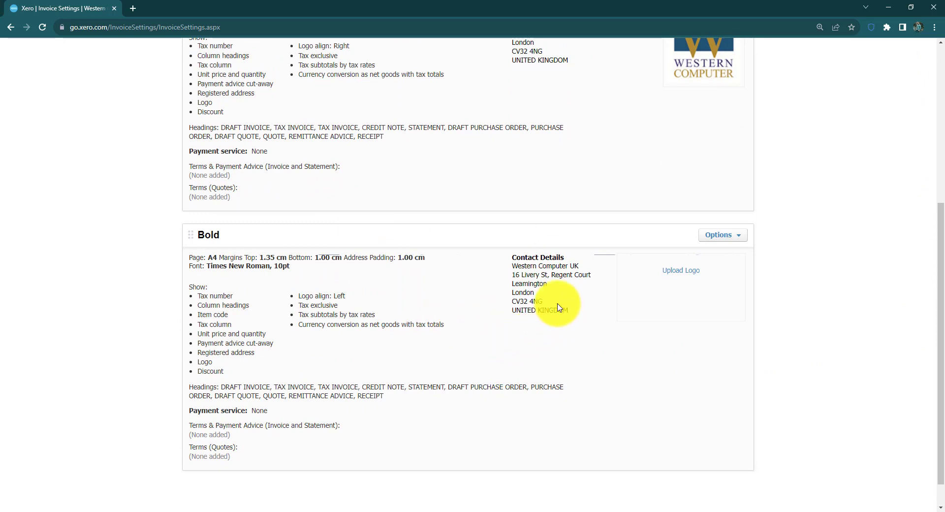
click(717, 235)
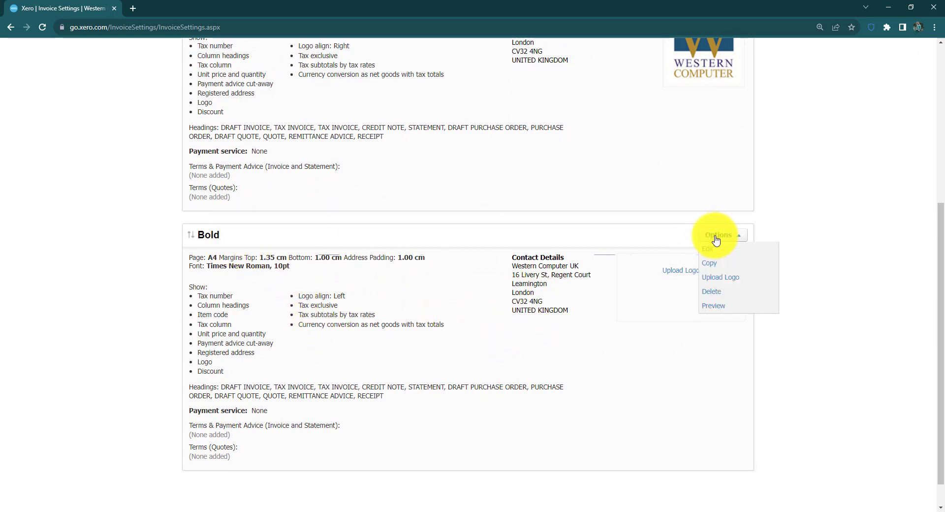
click(726, 306)
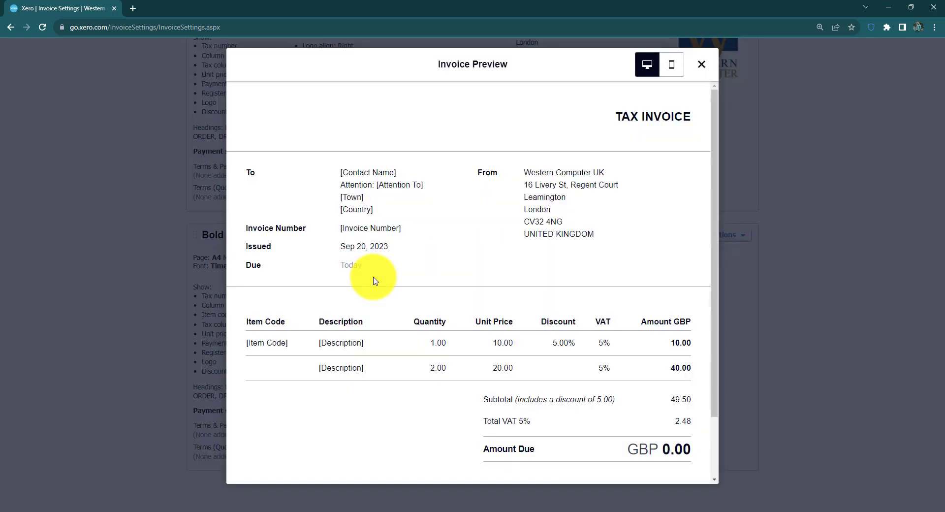
click(706, 70)
drag(940, 273, 940, 215)
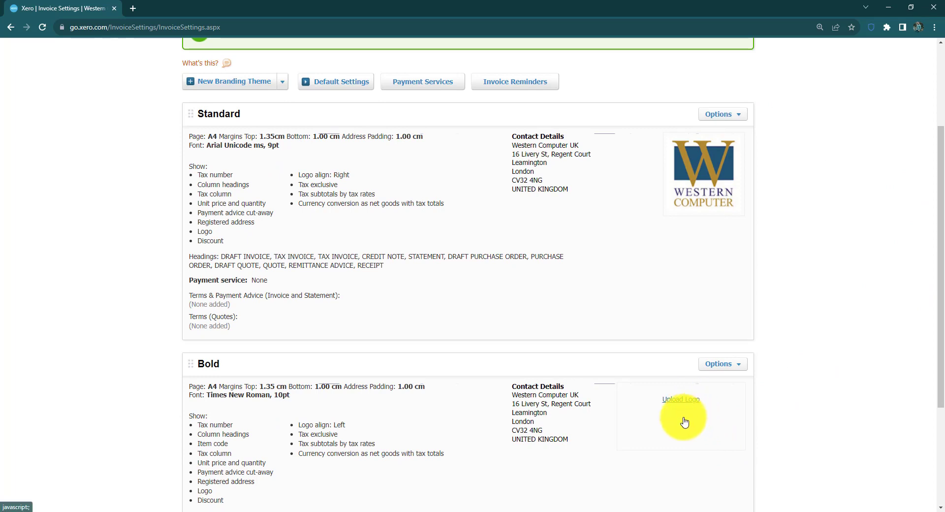
drag(940, 316, 938, 242)
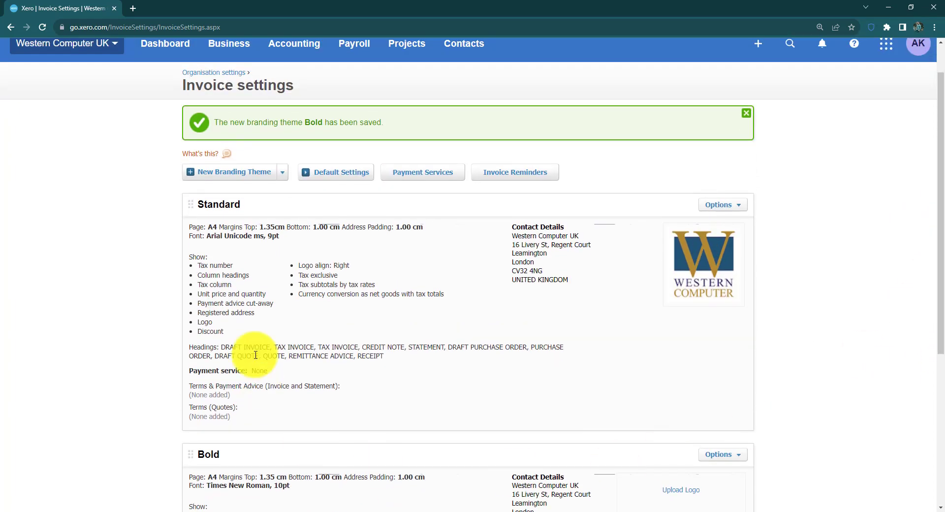
scroll(389, 364, down, 5)
scroll(454, 341, up, 6)
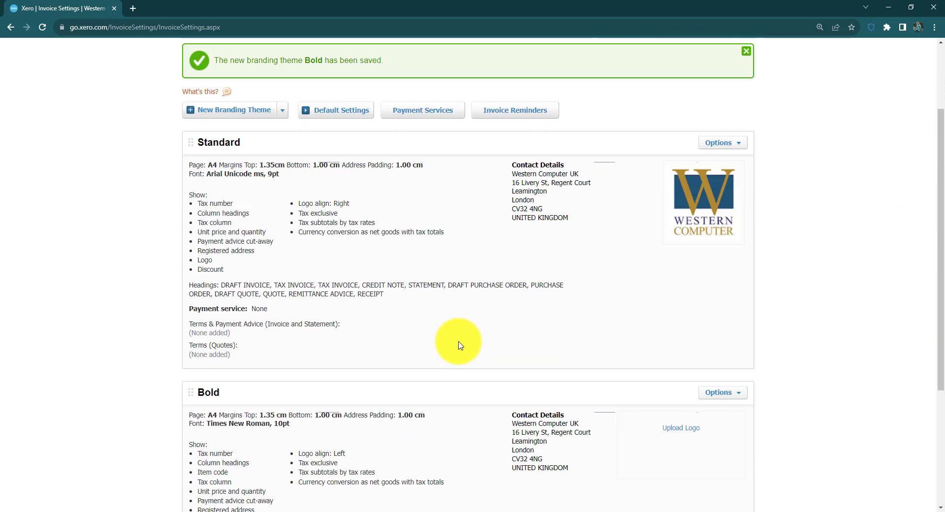
scroll(455, 343, down, 3)
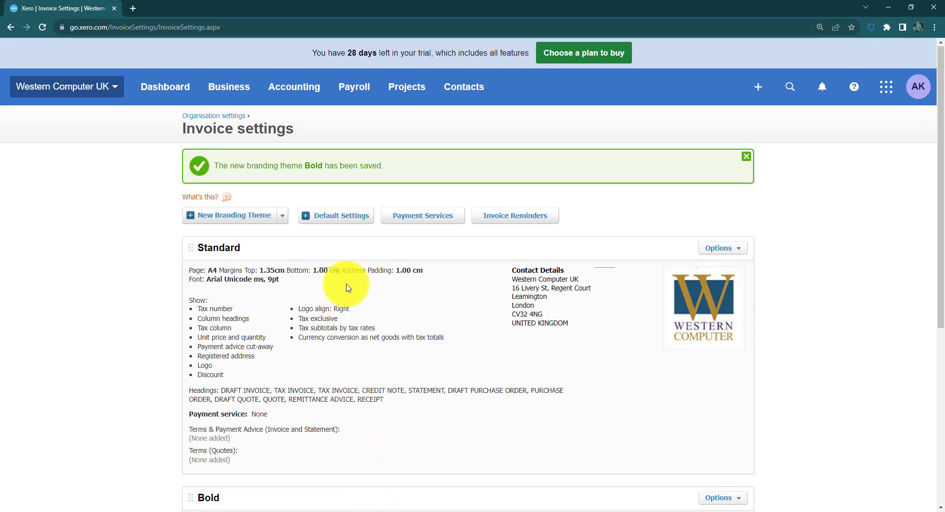
Set the bills default due date to 30 day(s) after the bill date in the invoice default settings.
click(343, 218)
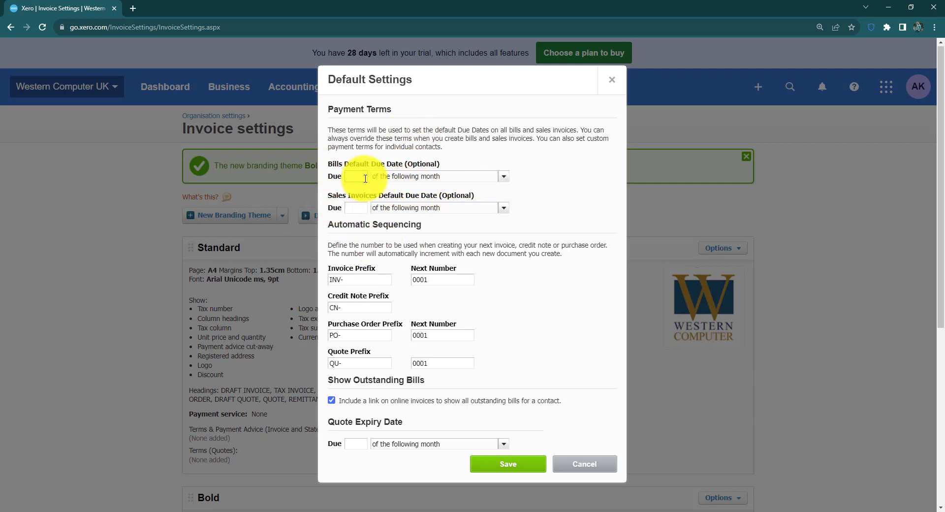
scroll(416, 246, down, 1)
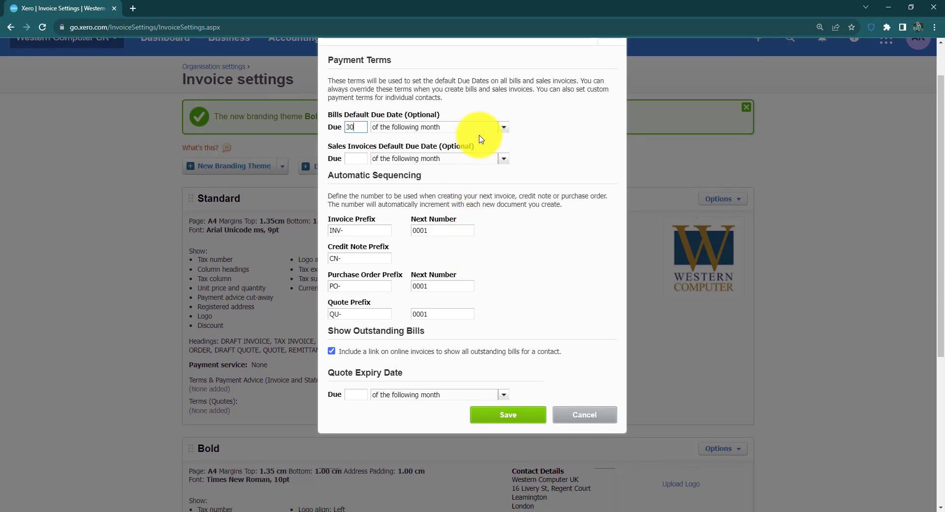
click(503, 129)
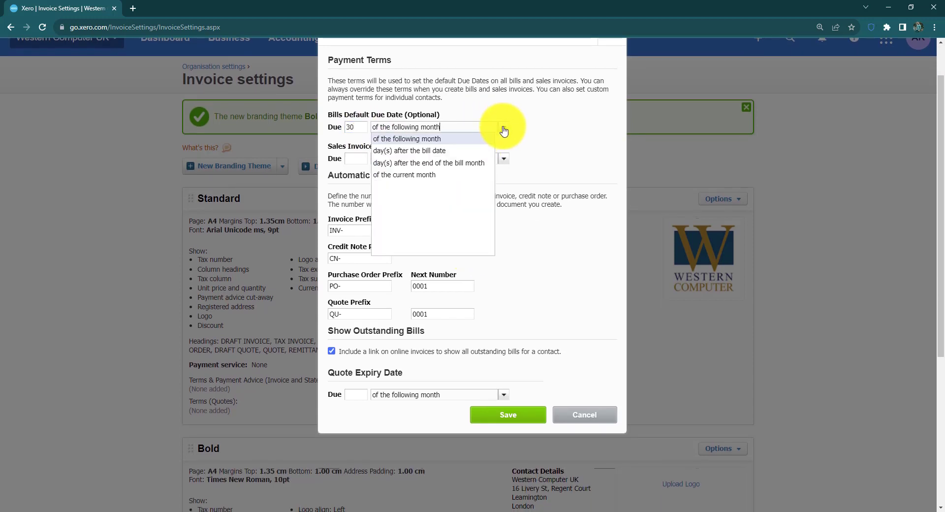
click(443, 150)
scroll(490, 221, up, 1)
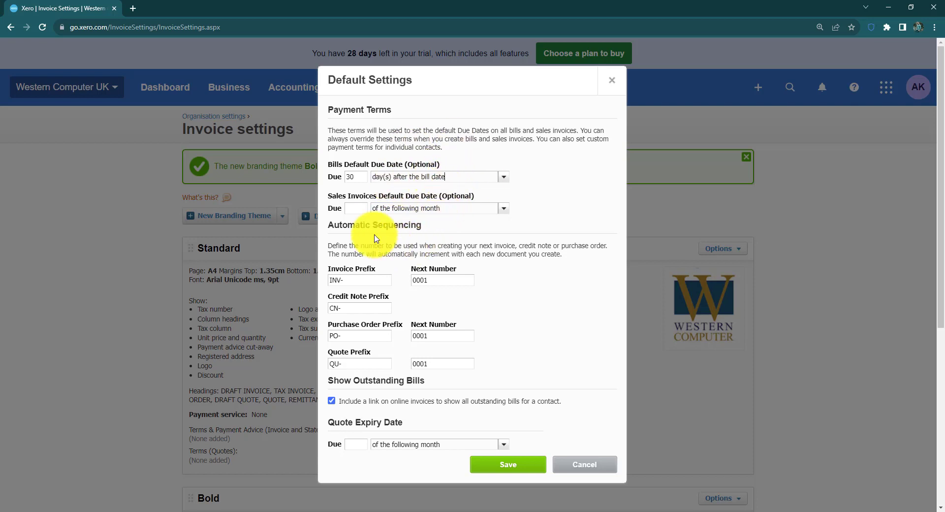
Set the sales invoices default due date to 15 day(s) after the invoice date, and cancel the default settings.
click(358, 207)
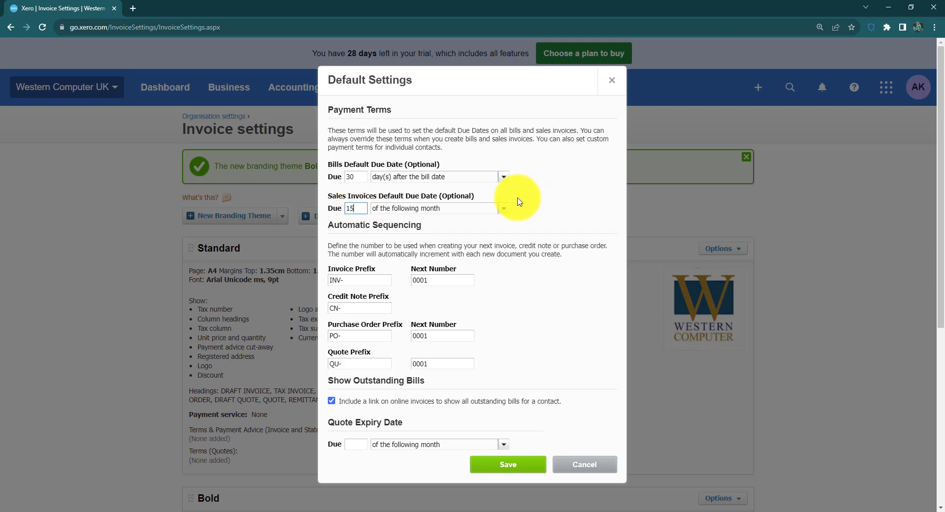
click(436, 208)
click(426, 232)
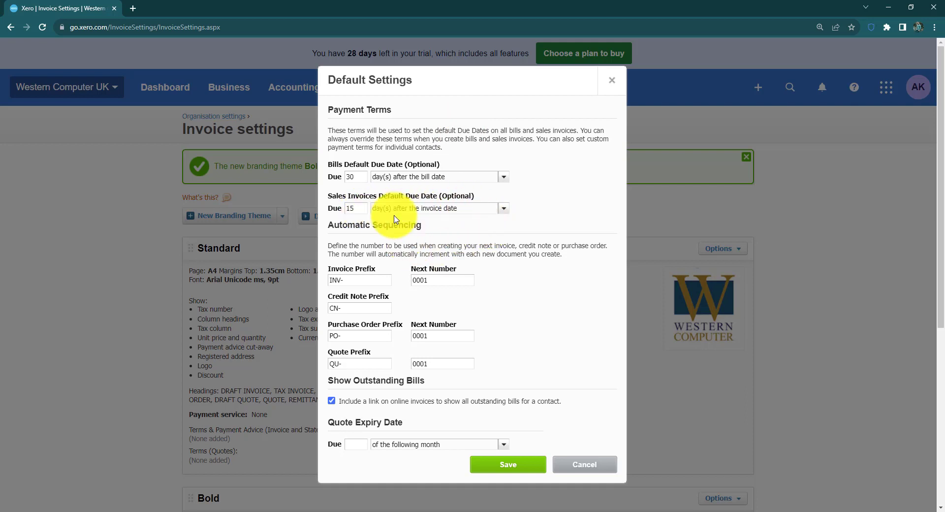
scroll(431, 210, down, 1)
scroll(445, 219, up, 1)
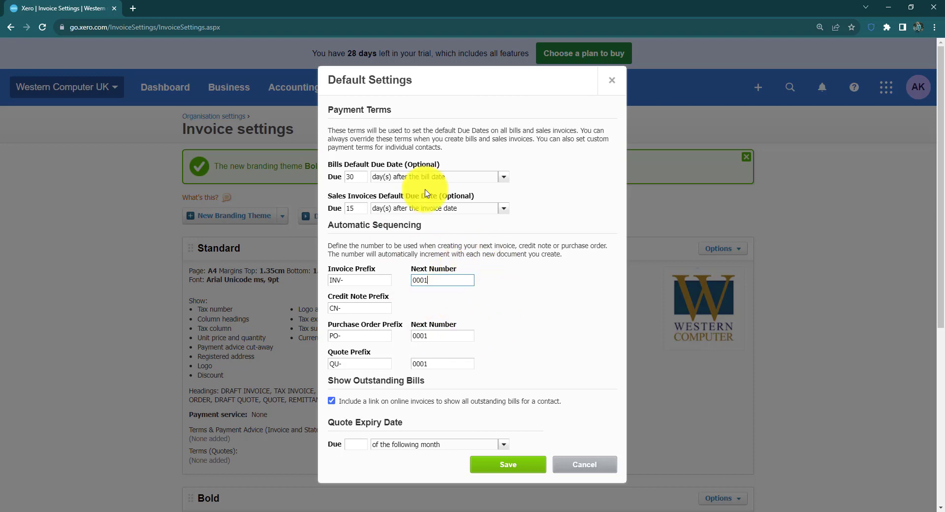
click(595, 466)
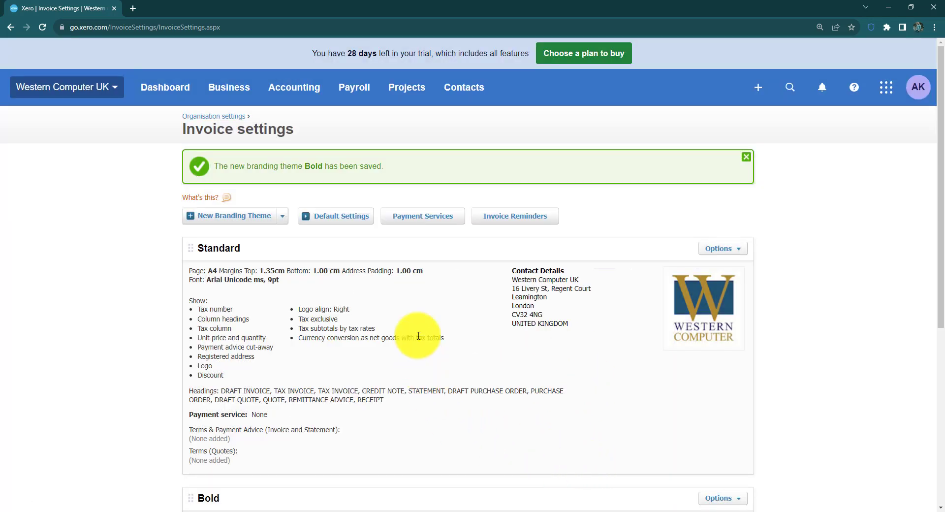
Review the payment services, including the additional online payment options, without setting one up.
scroll(462, 331, down, 3)
scroll(468, 320, up, 3)
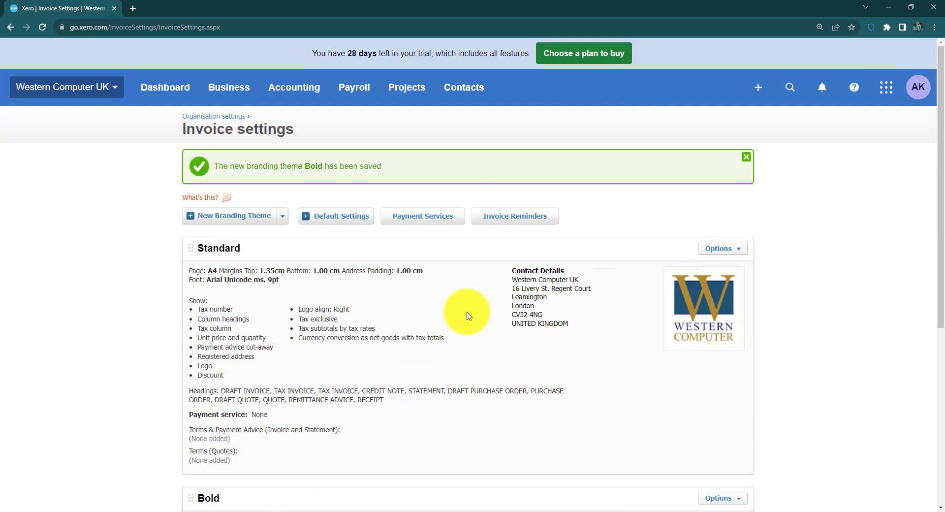
click(442, 219)
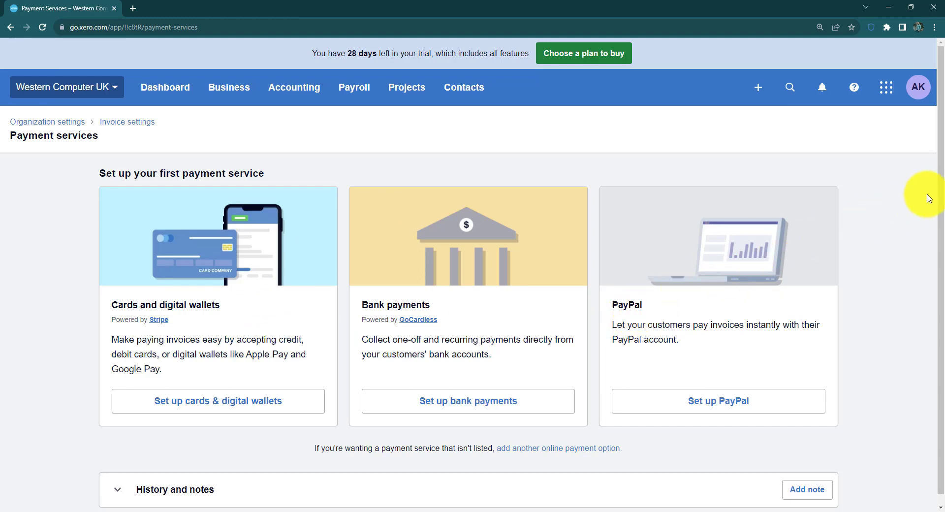
mouse_move(942, 188)
mouse_down()
mouse_move(944, 226)
mouse_move(944, 189)
mouse_up()
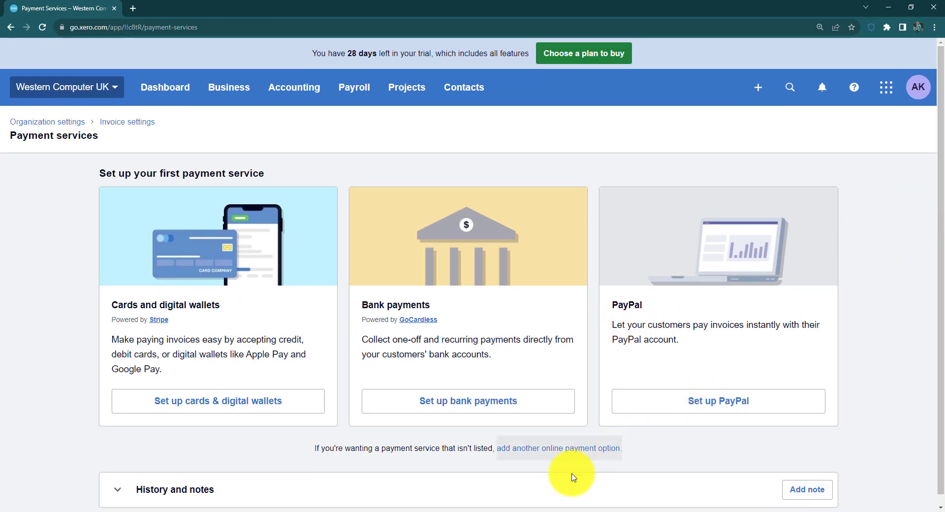
click(530, 449)
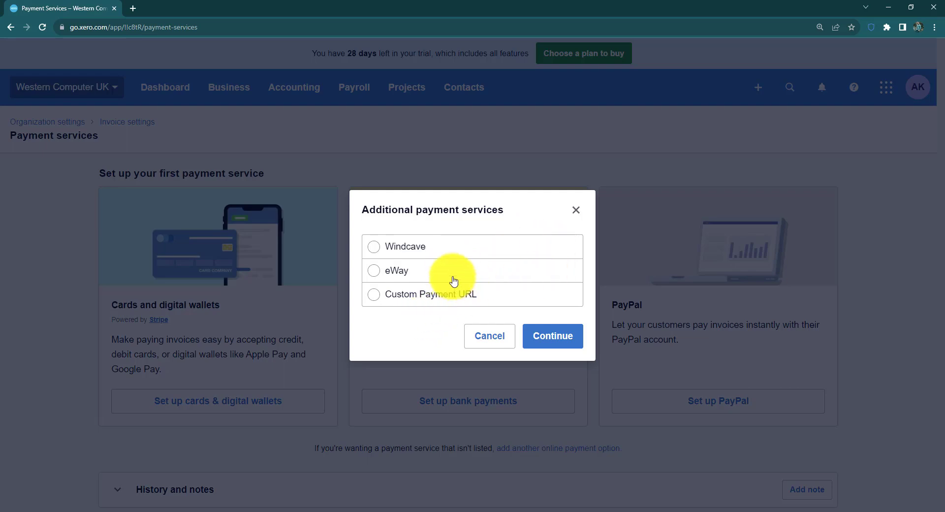
click(577, 211)
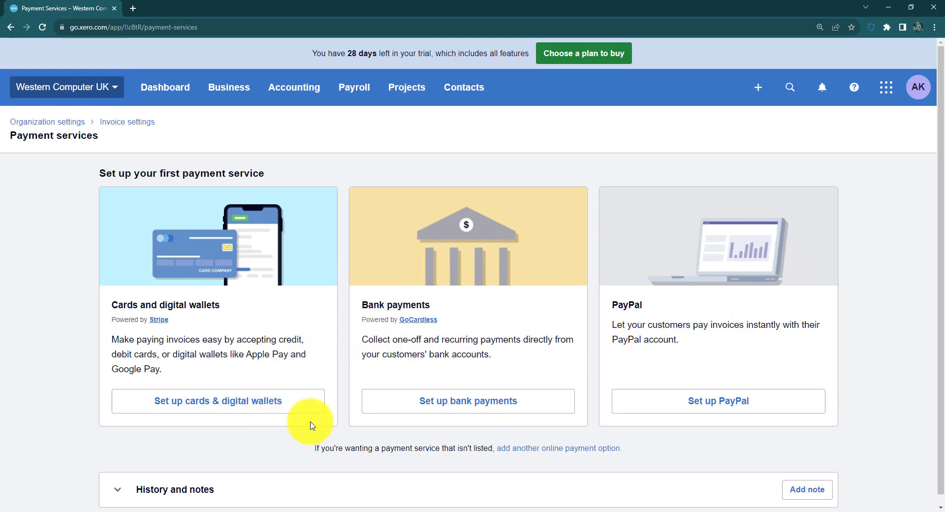
mouse_move(941, 158)
mouse_down()
mouse_move(941, 176)
mouse_move(940, 160)
mouse_up()
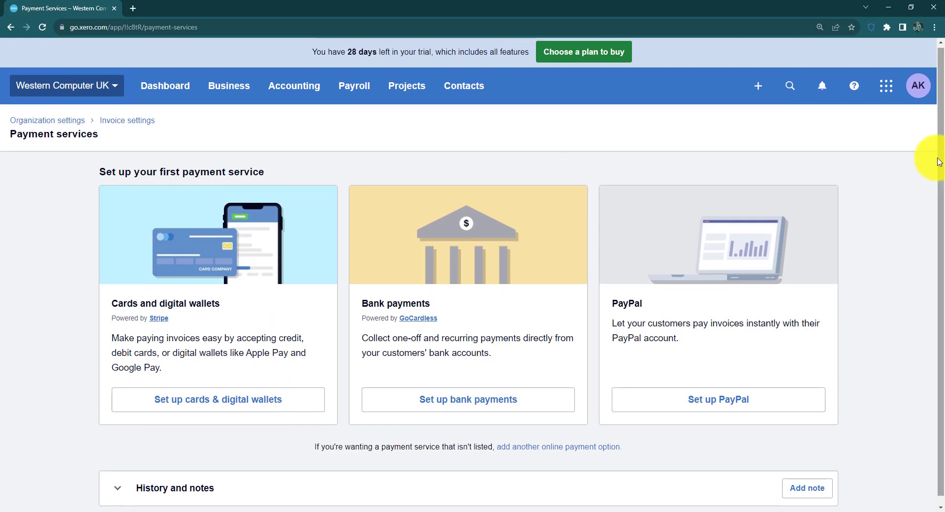
scroll(382, 285, down, 1)
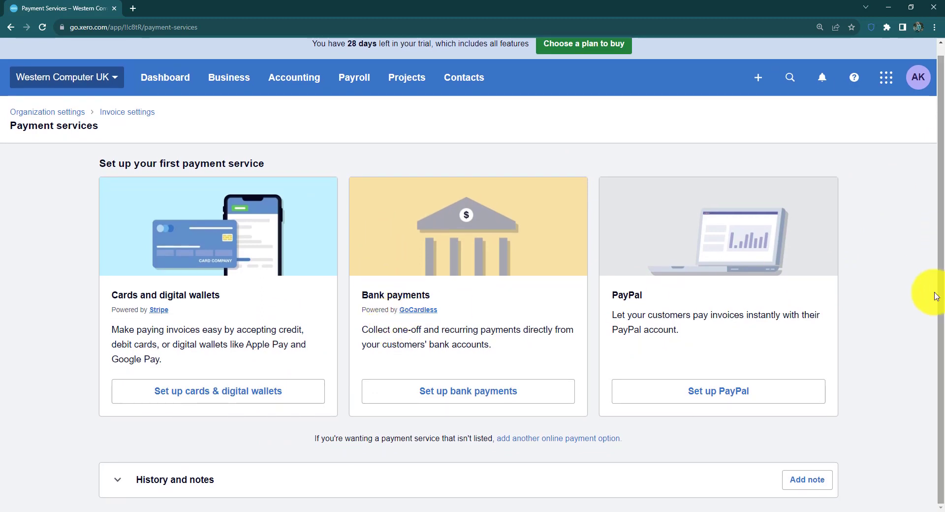
Go back to the invoice settings and turn on emailing customers in the invoice reminders.
click(131, 112)
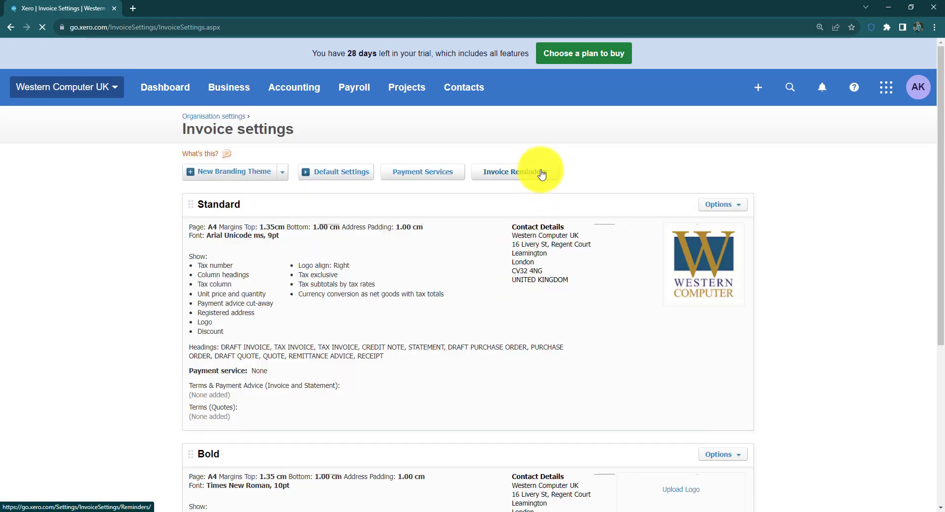
click(541, 174)
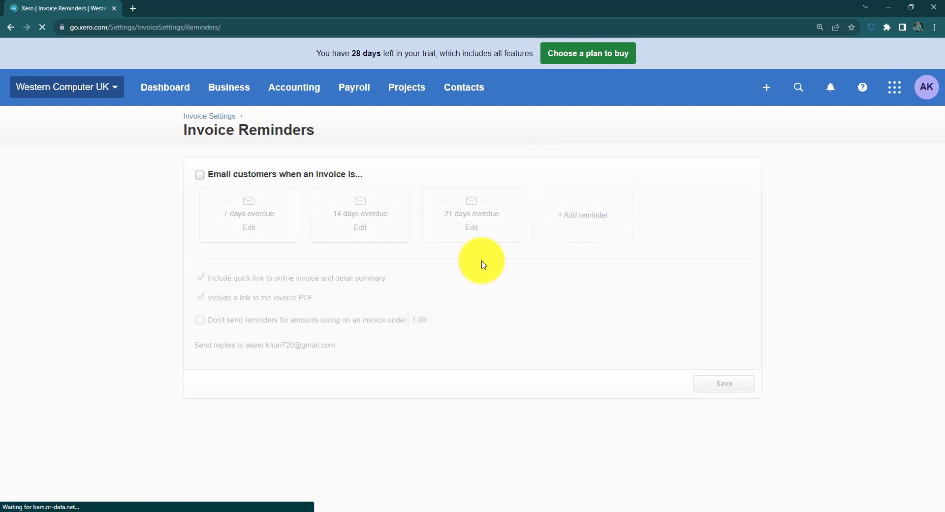
click(200, 175)
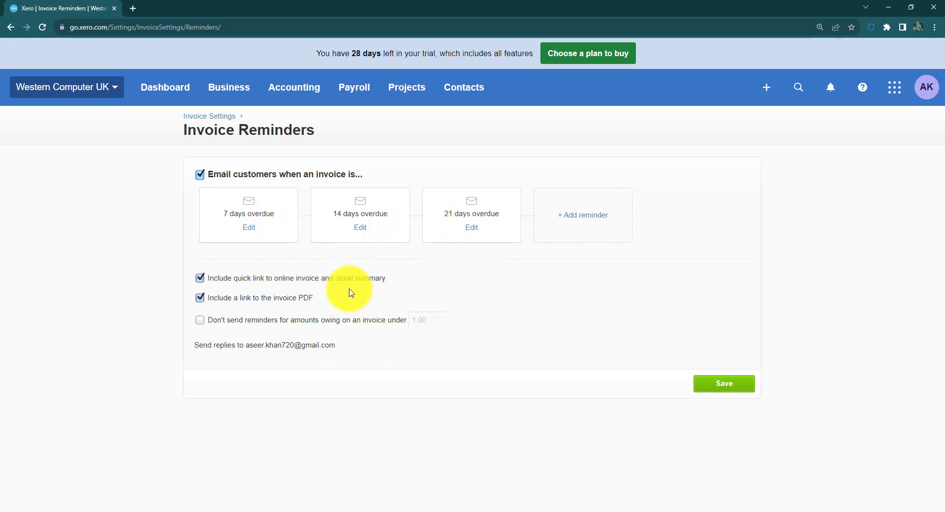
Change the 7 days overdue reminder to 5 days, review its email message, and close it without saving.
click(249, 229)
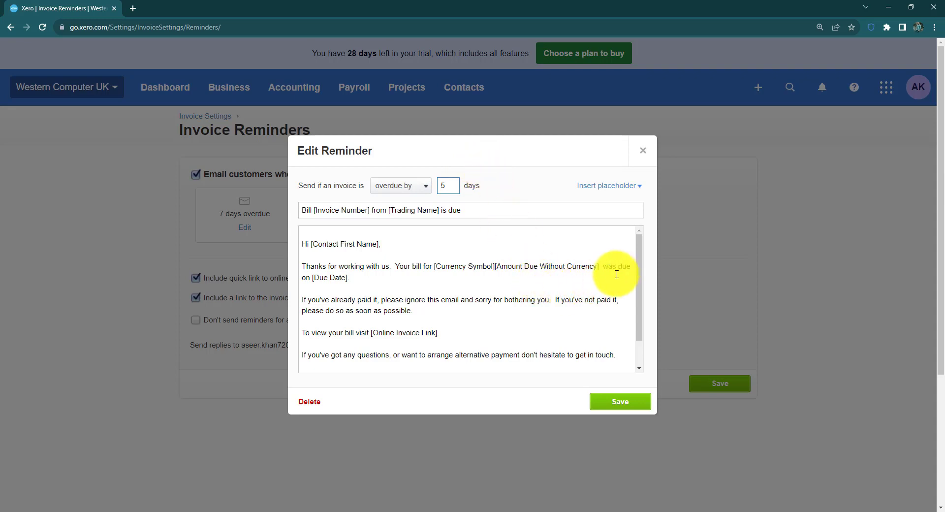
mouse_move(642, 254)
mouse_down()
mouse_move(646, 297)
mouse_move(639, 251)
mouse_up()
scroll(495, 306, down, 2)
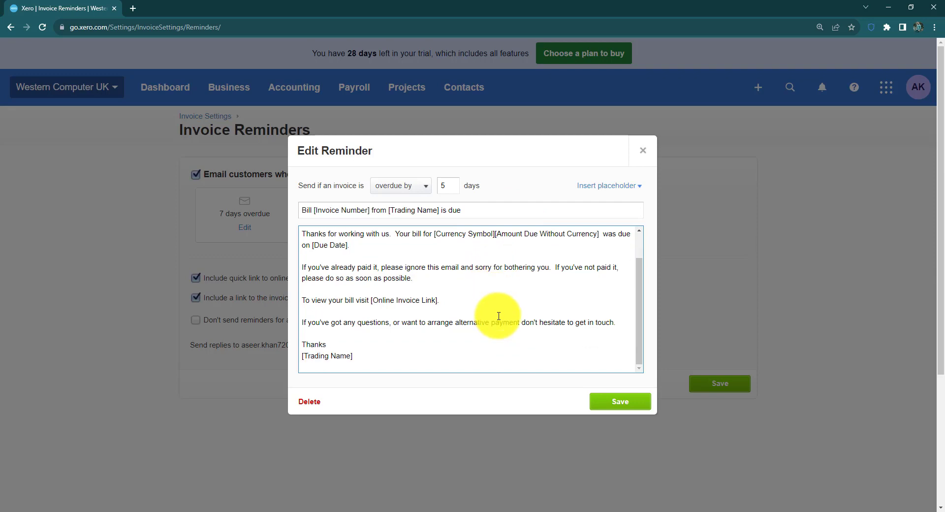
scroll(497, 312, up, 2)
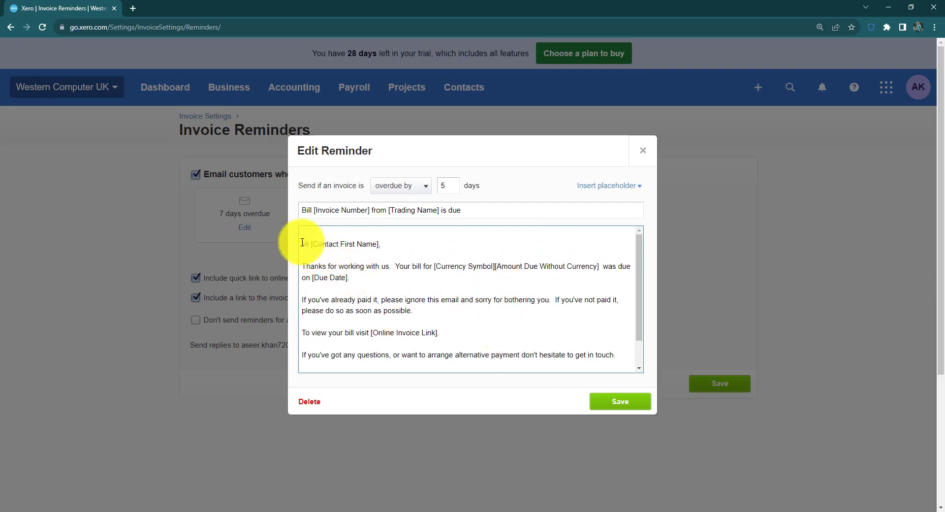
drag(302, 243, 612, 359)
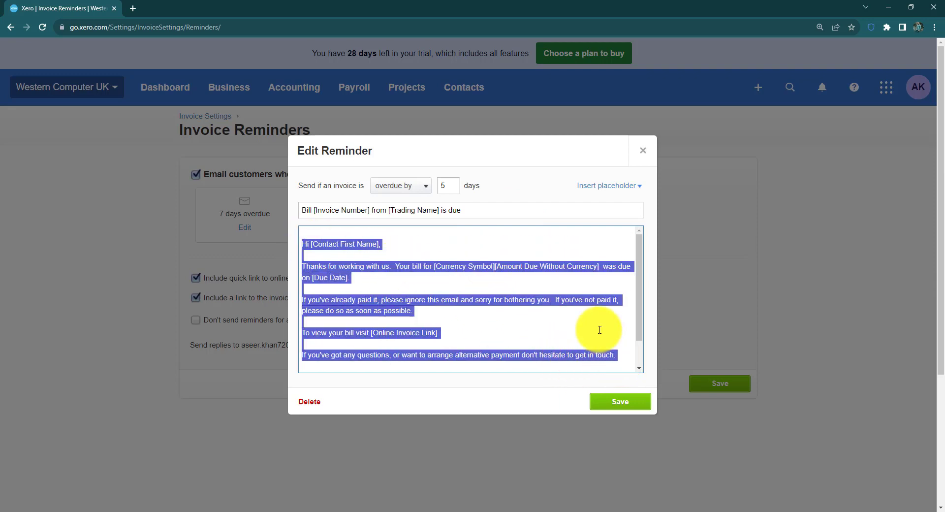
scroll(593, 323, down, 1)
drag(384, 352, 310, 211)
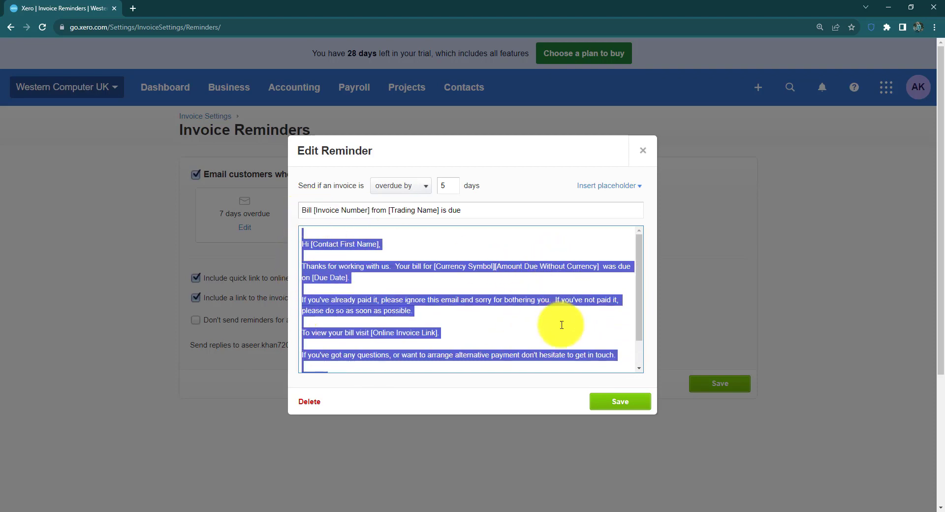
click(585, 252)
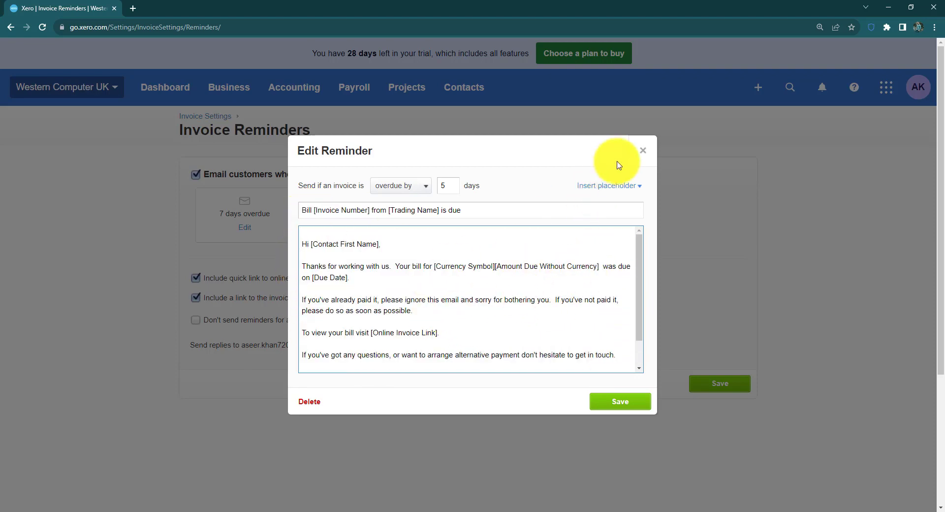
click(643, 151)
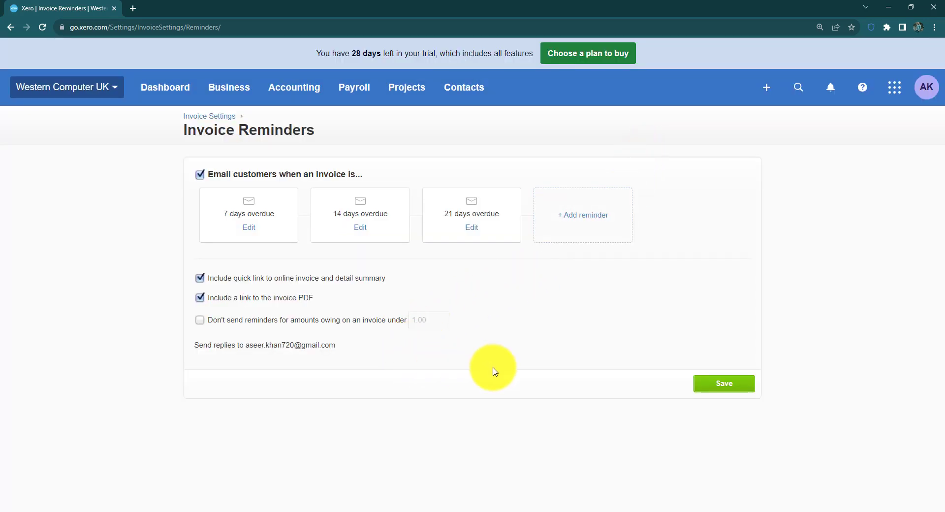
Return to the invoice settings and look over the Standard and Bold branding themes.
click(233, 118)
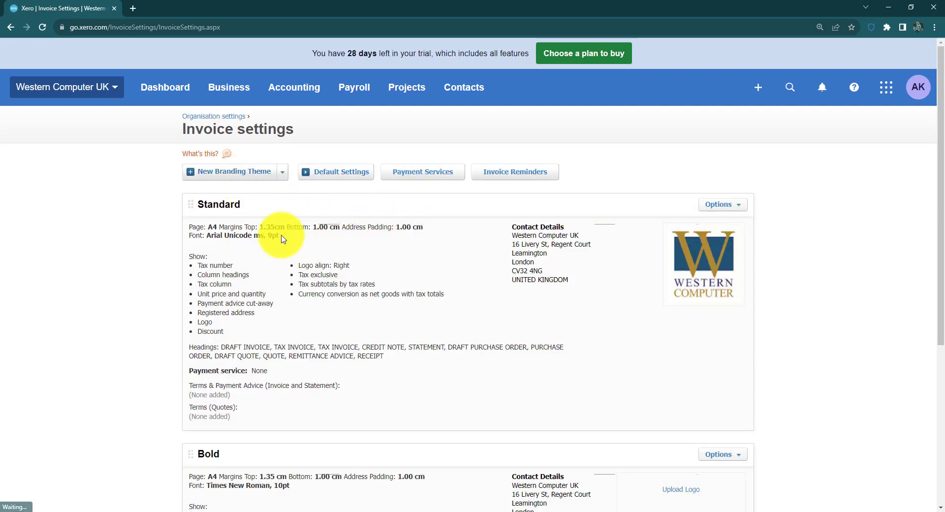
scroll(289, 270, down, 3)
scroll(289, 271, up, 3)
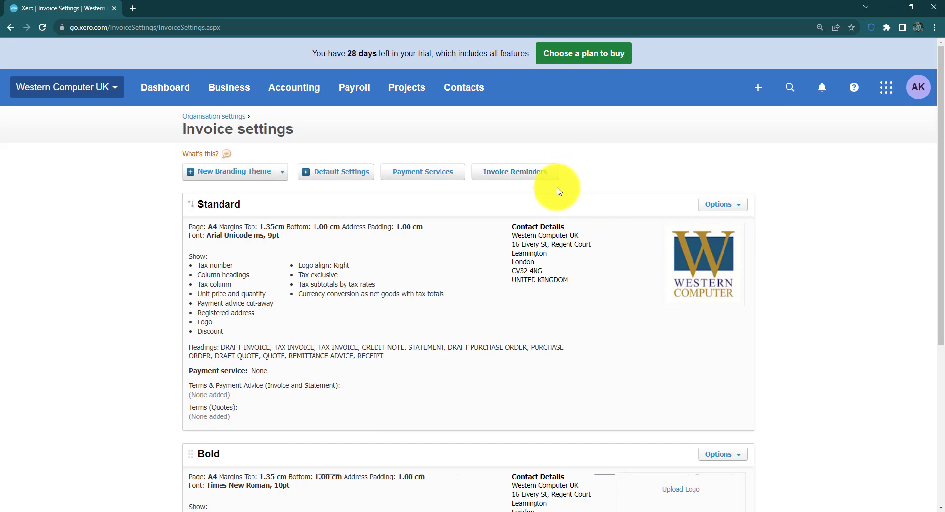
drag(941, 187, 943, 240)
scroll(938, 239, up, 3)
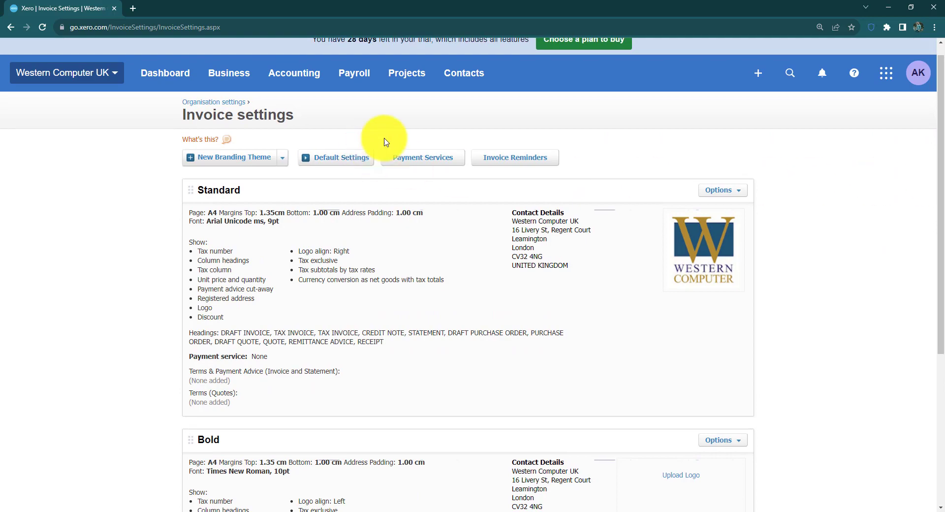